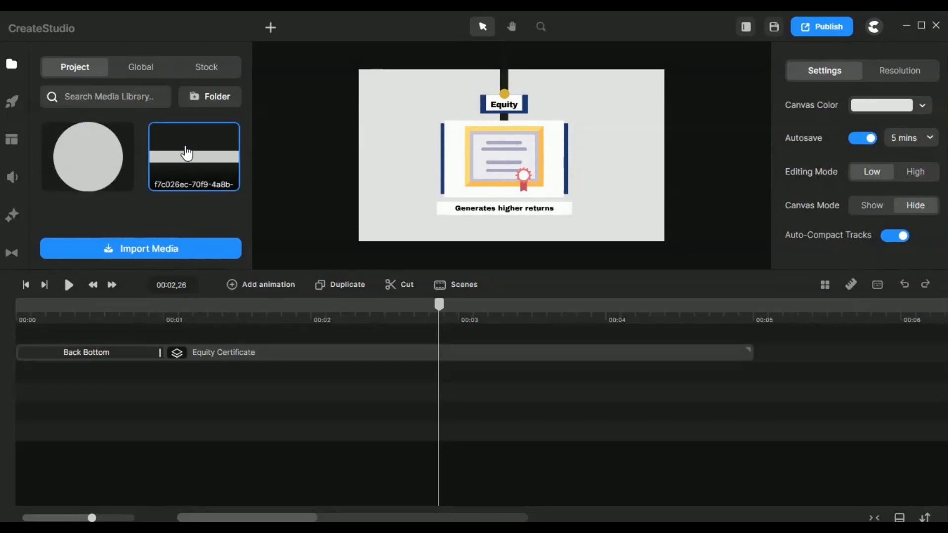
Open the Equity Certificate group for editing from the main timeline.
click(337, 357)
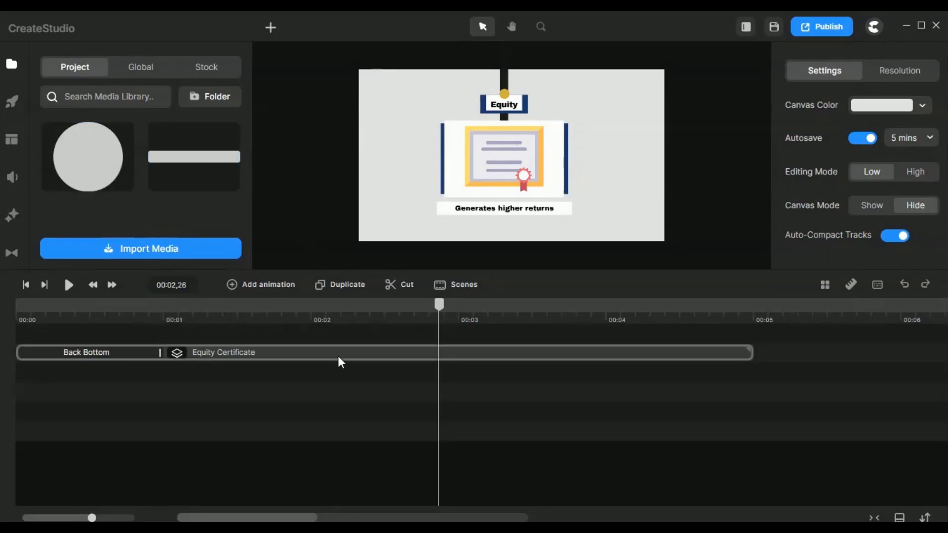
click(338, 356)
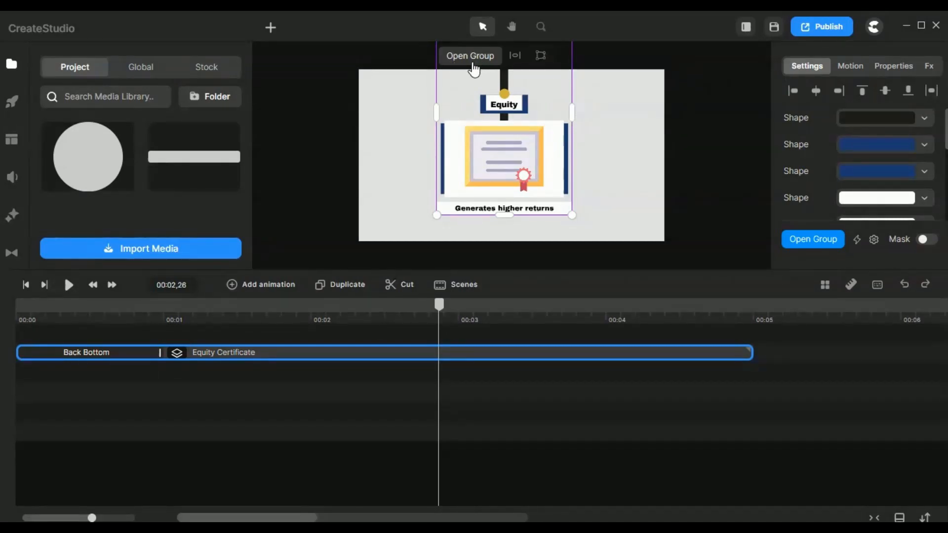
click(804, 242)
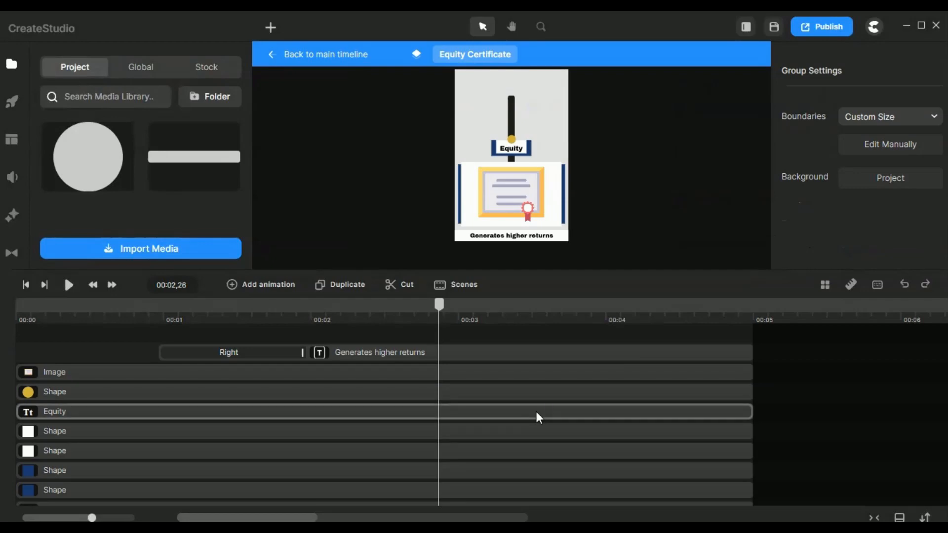
Examine the black vertical bar shape in the group and its fill color.
scroll(537, 414, down, 1)
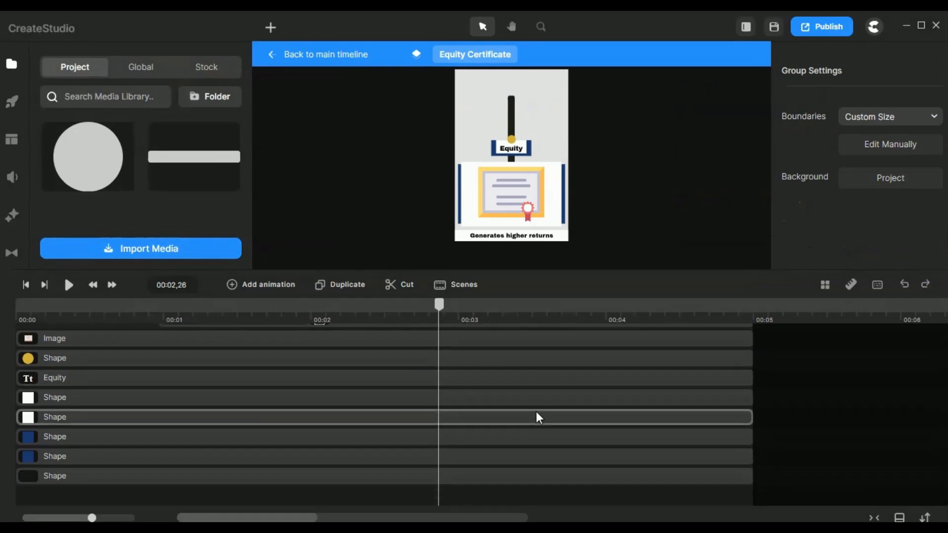
click(480, 472)
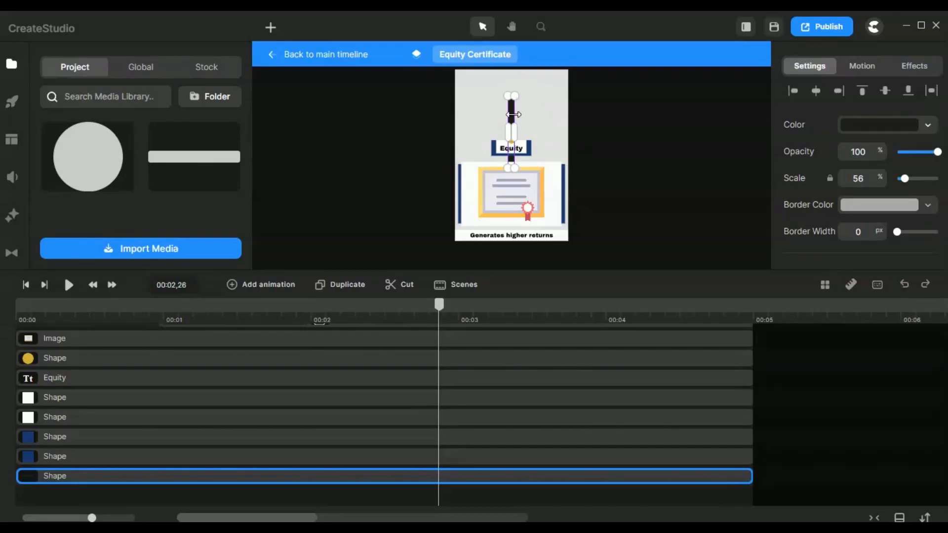
scroll(514, 115, up, 3)
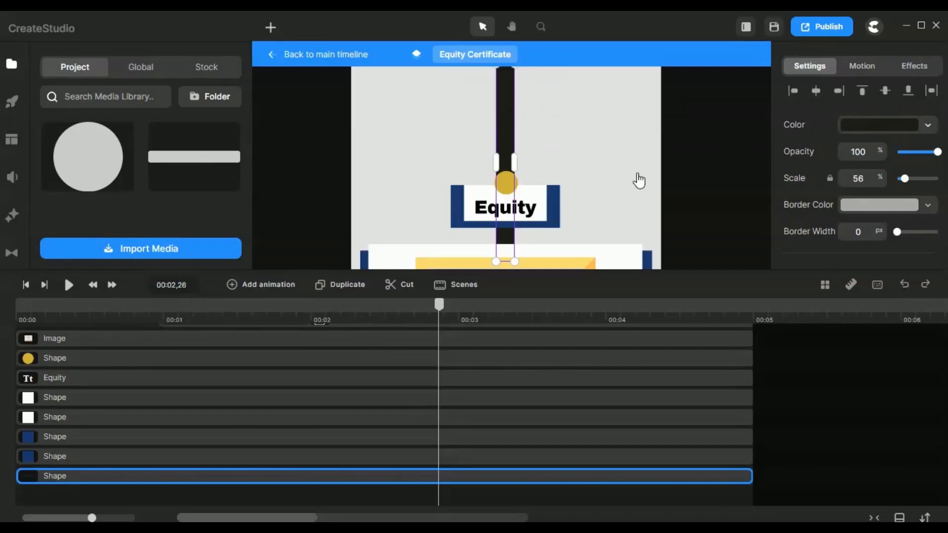
click(867, 125)
click(681, 145)
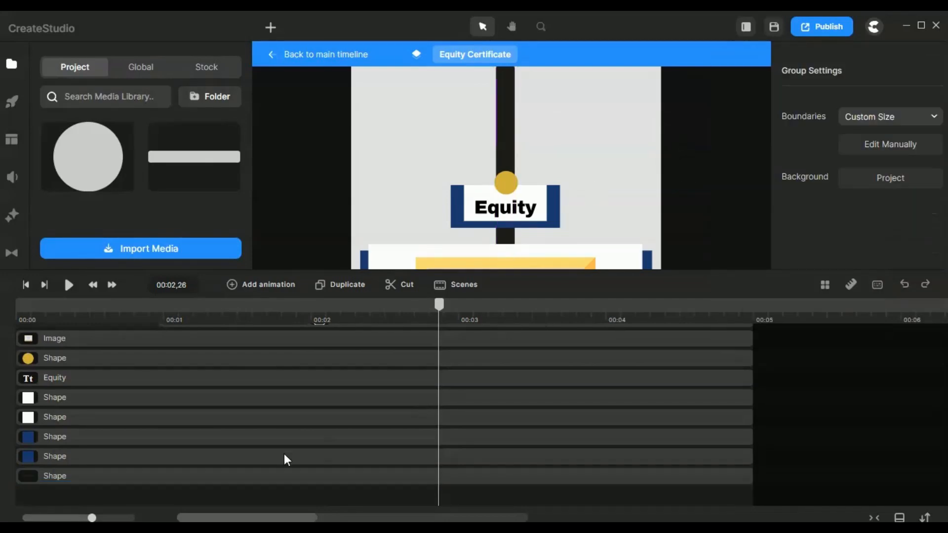
Select the blue rectangle behind the Equity label and look up the Square in the Studio Shapes library.
click(172, 453)
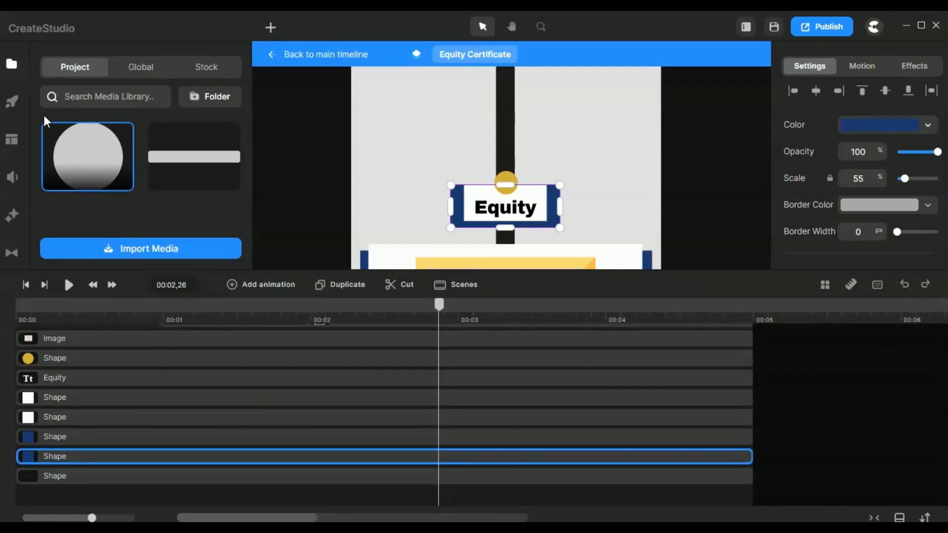
click(12, 102)
scroll(106, 208, up, 2)
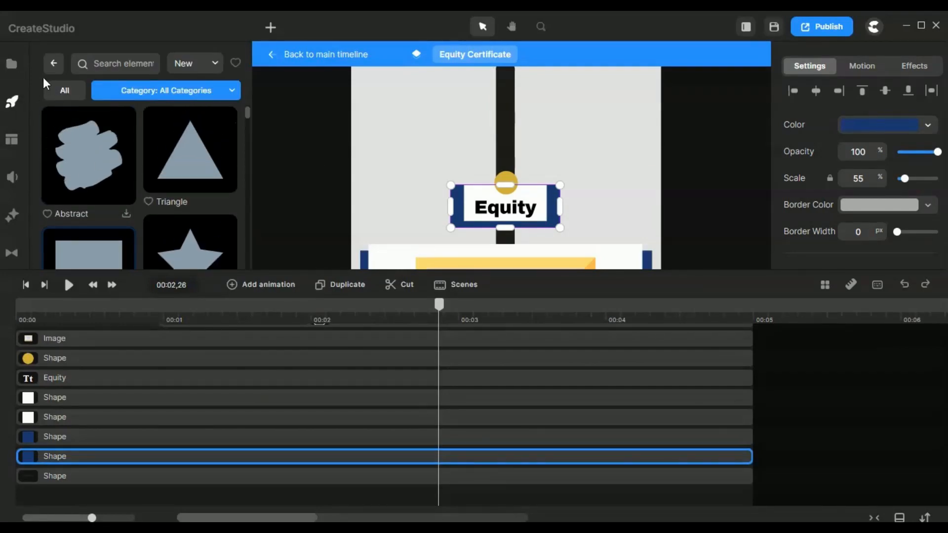
click(11, 103)
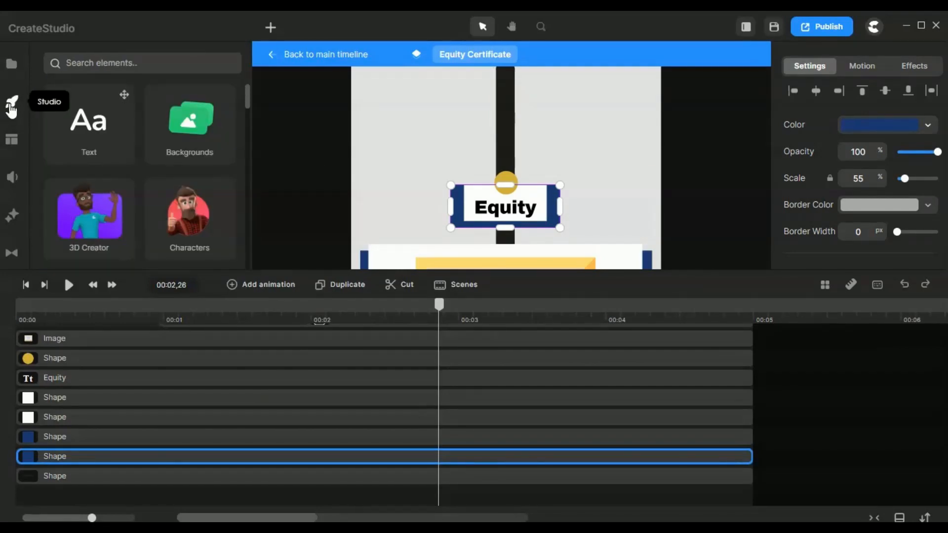
scroll(144, 202, down, 2)
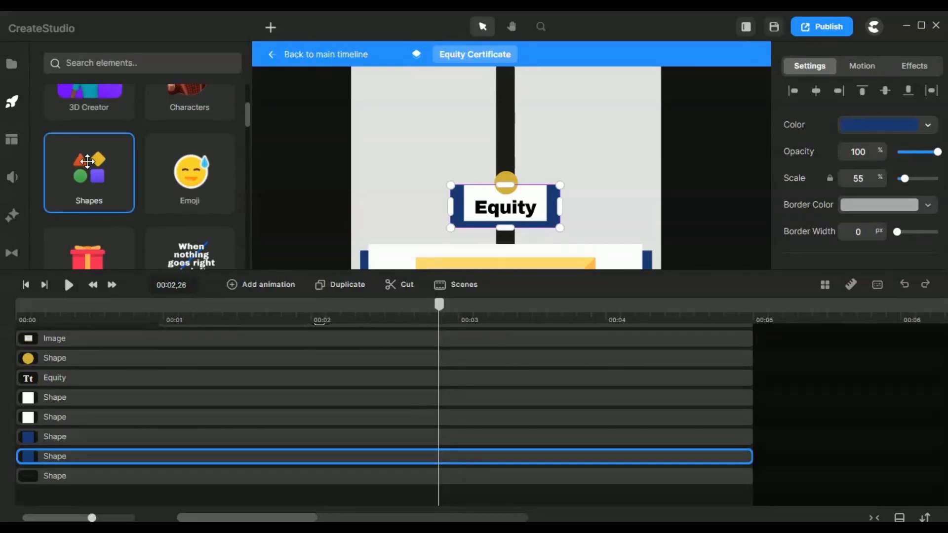
click(107, 155)
scroll(107, 155, down, 3)
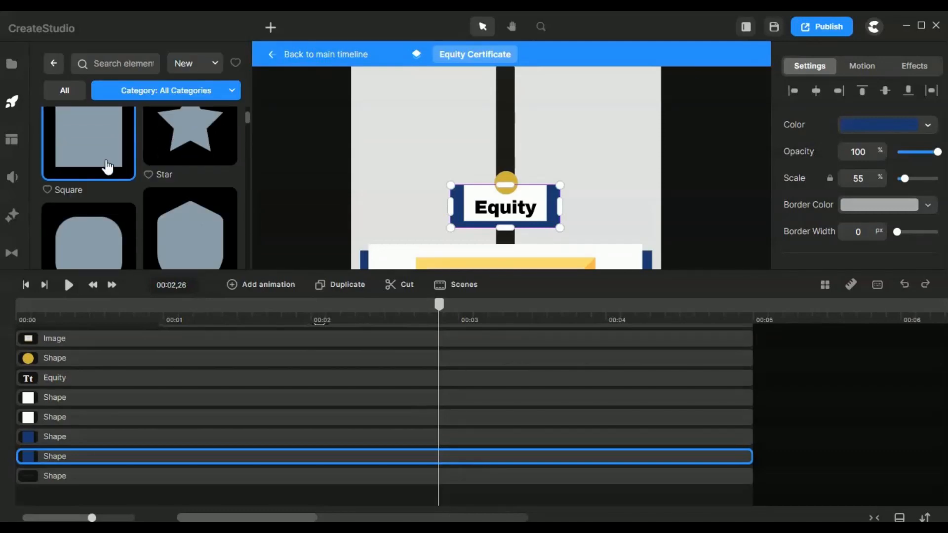
scroll(133, 158, up, 1)
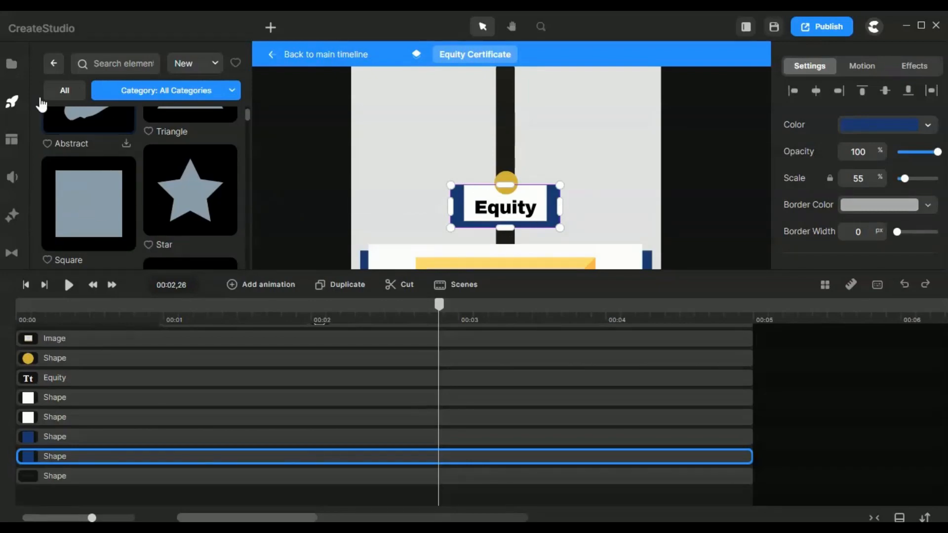
click(11, 65)
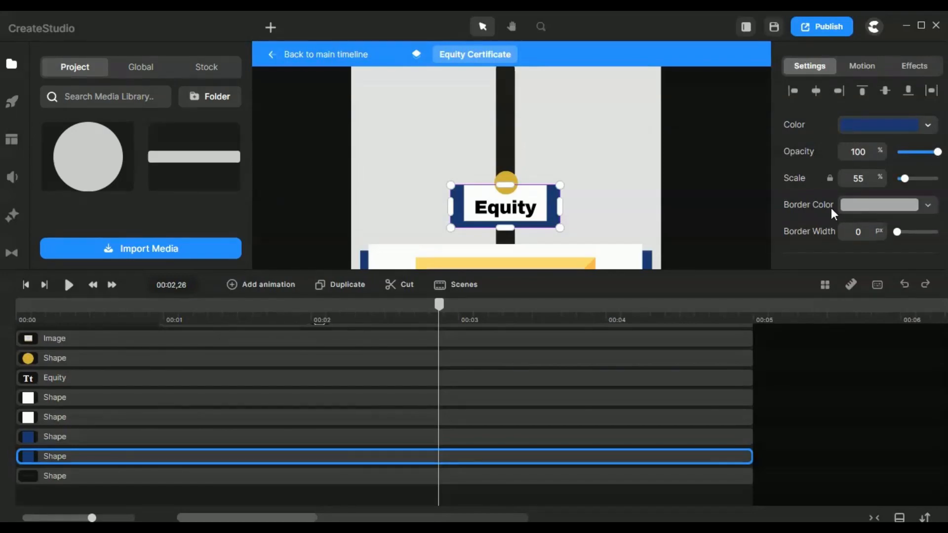
Save the project and review the remaining settings of the blue rectangle behind the Equity label.
key(ctrl+s)
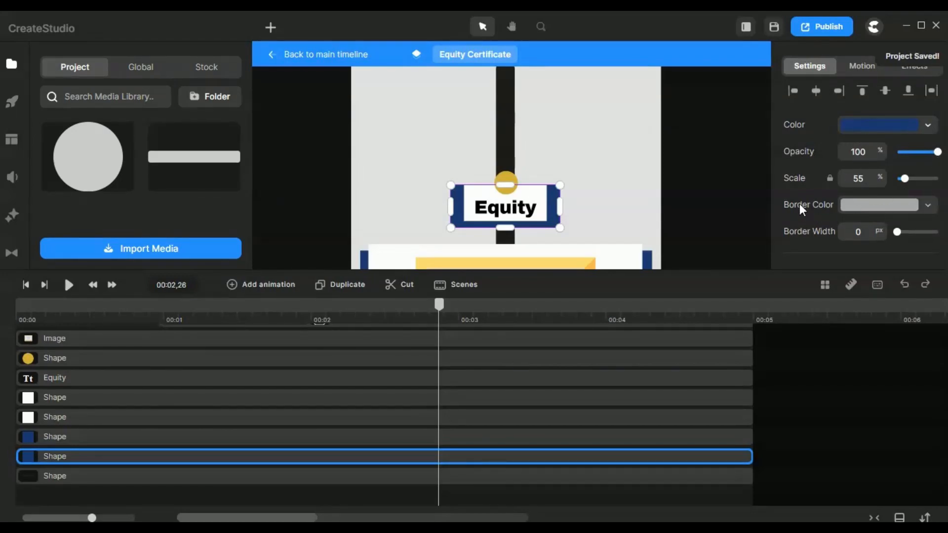
scroll(872, 144, down, 3)
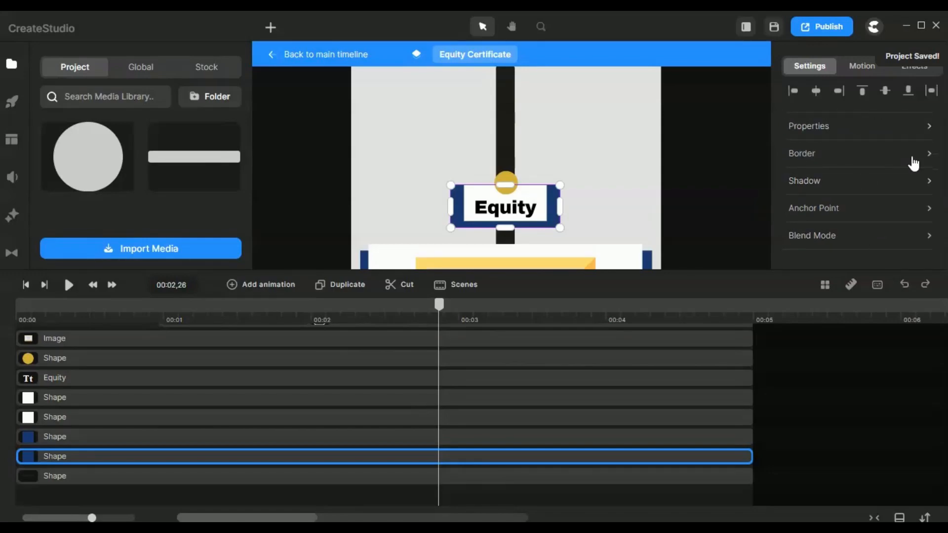
scroll(869, 198, up, 3)
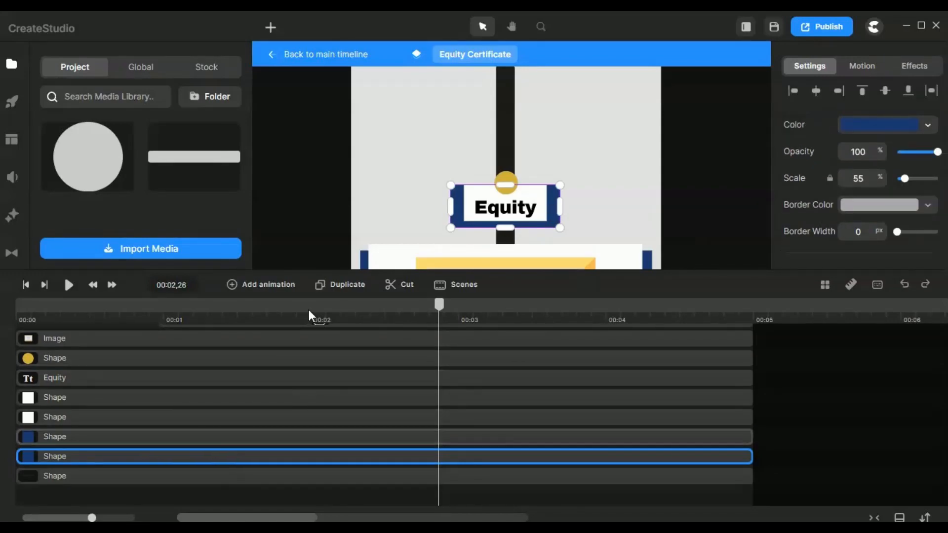
Inspect the blue and white rectangles behind the certificate, as well as the white rectangle behind the Equity label.
click(209, 437)
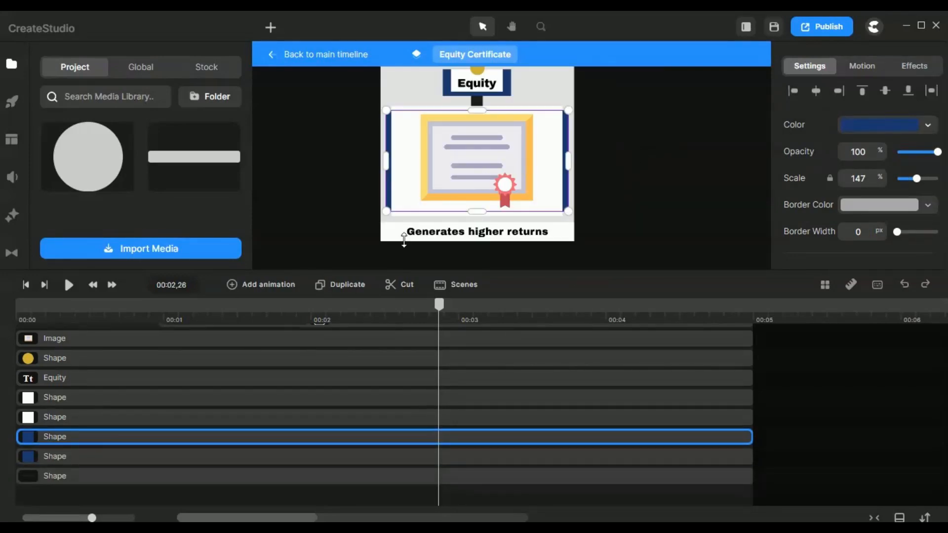
click(149, 424)
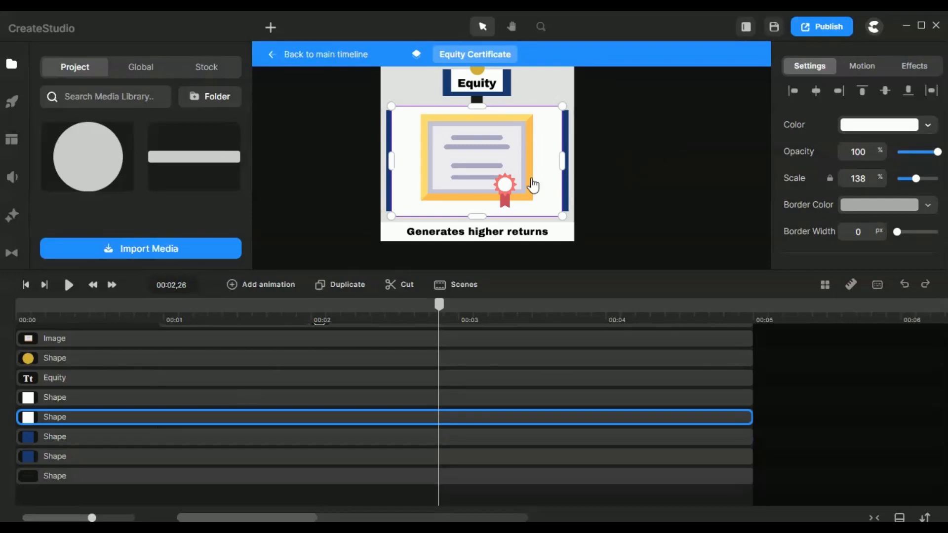
click(145, 390)
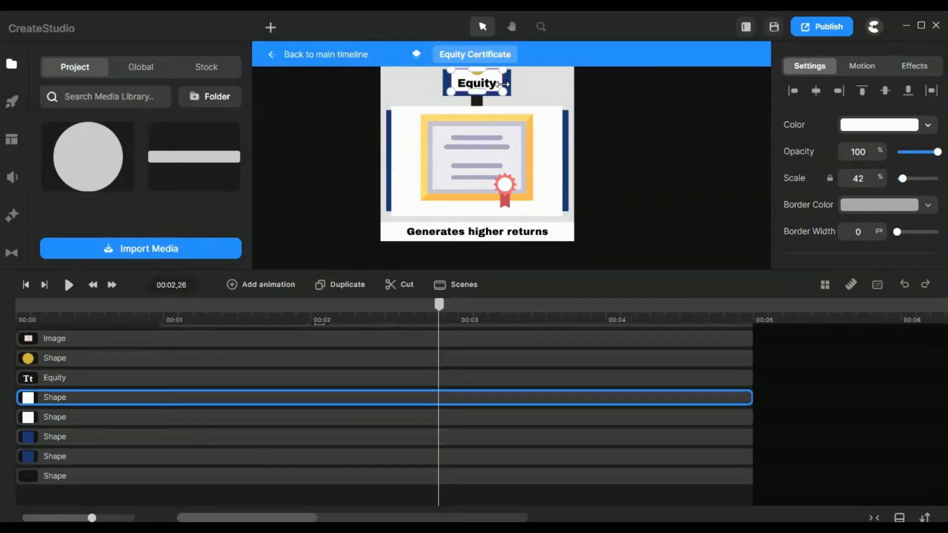
click(201, 416)
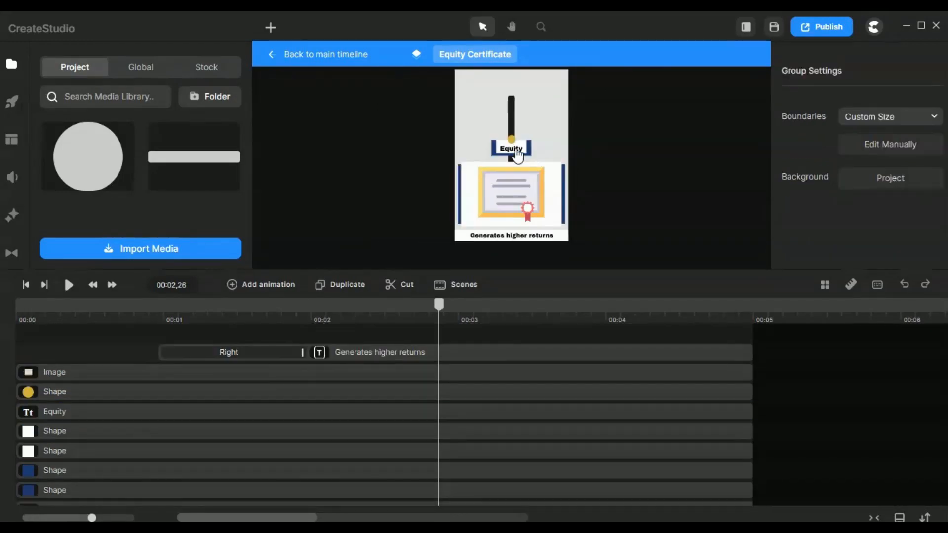
Look up the Text element in the Studio library and review the Equity text layer's font and padding settings.
scroll(514, 147, up, 4)
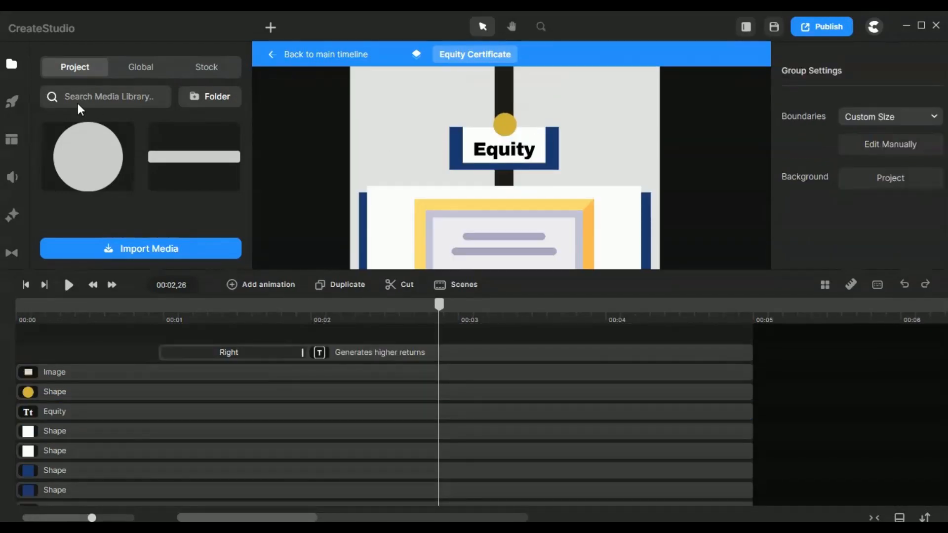
click(7, 109)
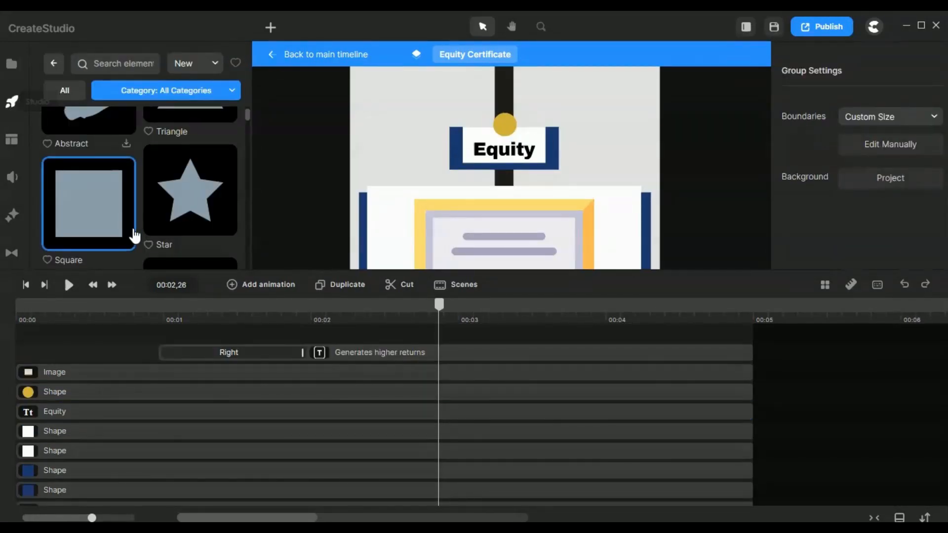
click(55, 64)
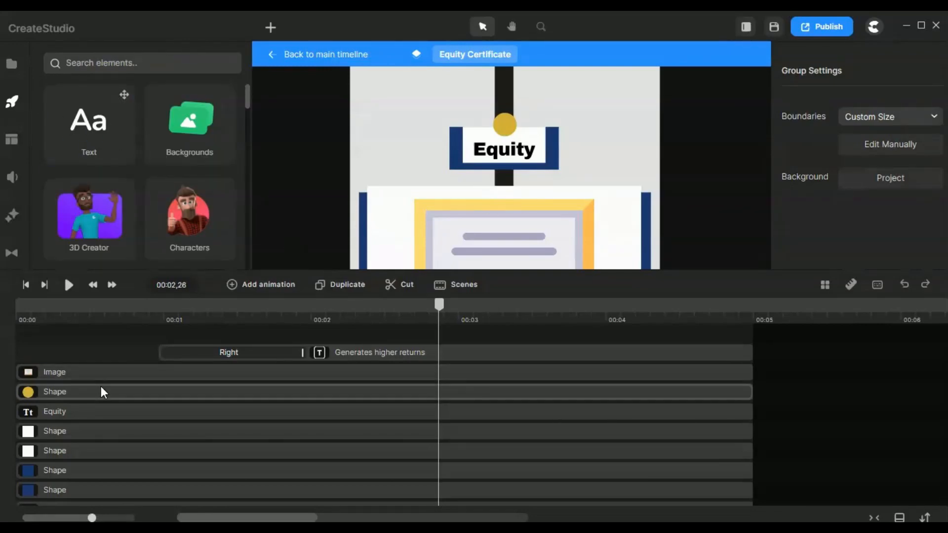
click(81, 412)
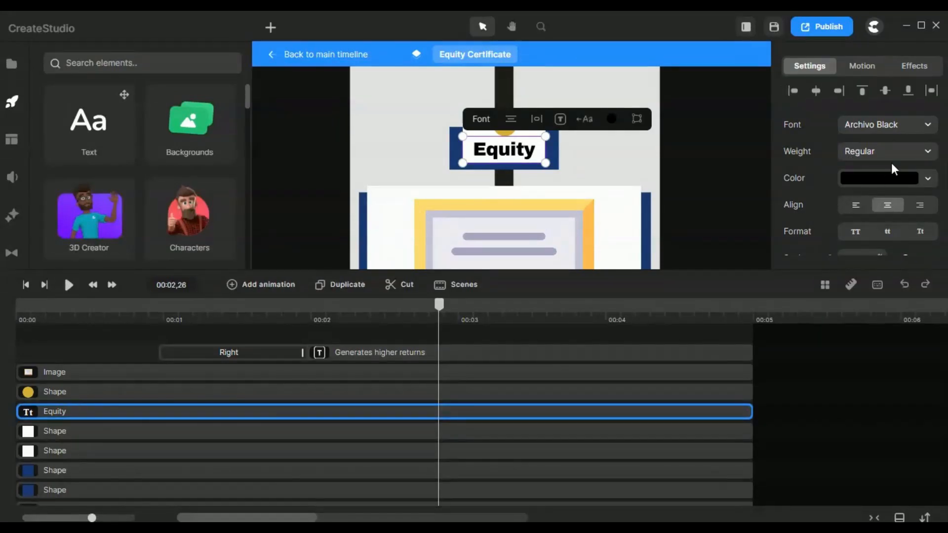
scroll(873, 218, down, 5)
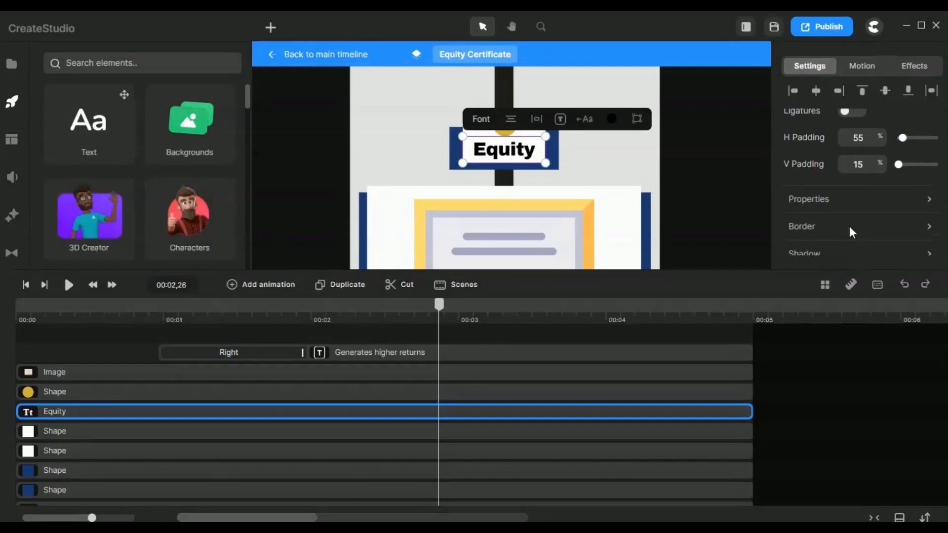
scroll(851, 230, up, 5)
Inspect the yellow circle above the Equity label, its source image in the project media, and its fill color.
click(149, 404)
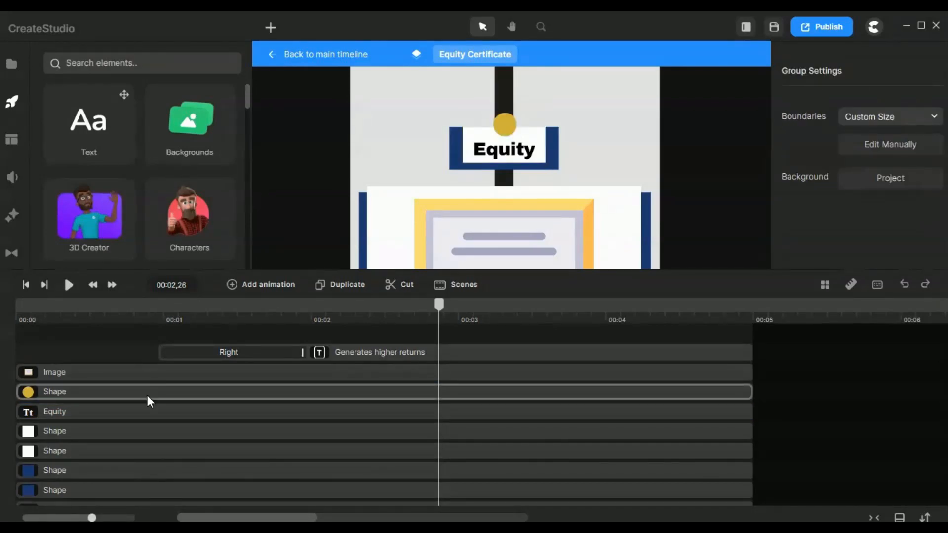
click(147, 396)
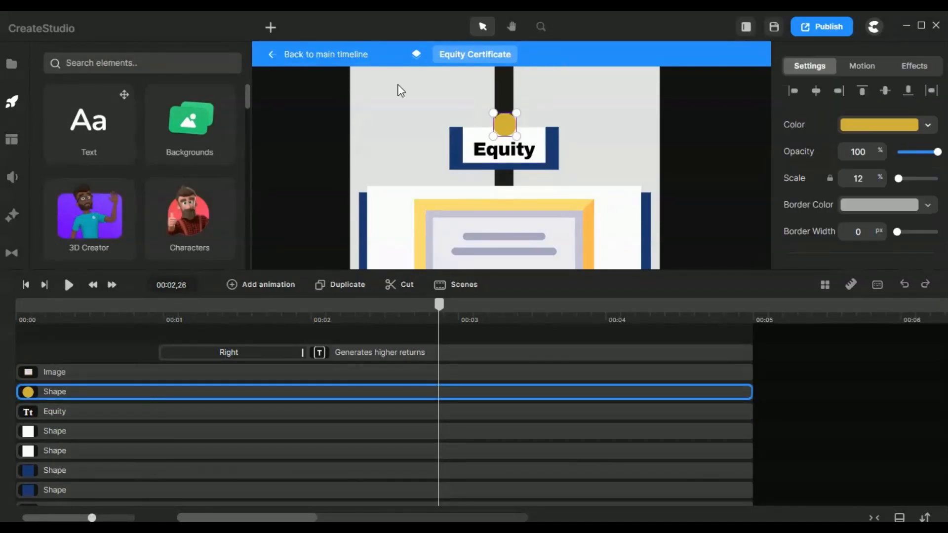
click(13, 67)
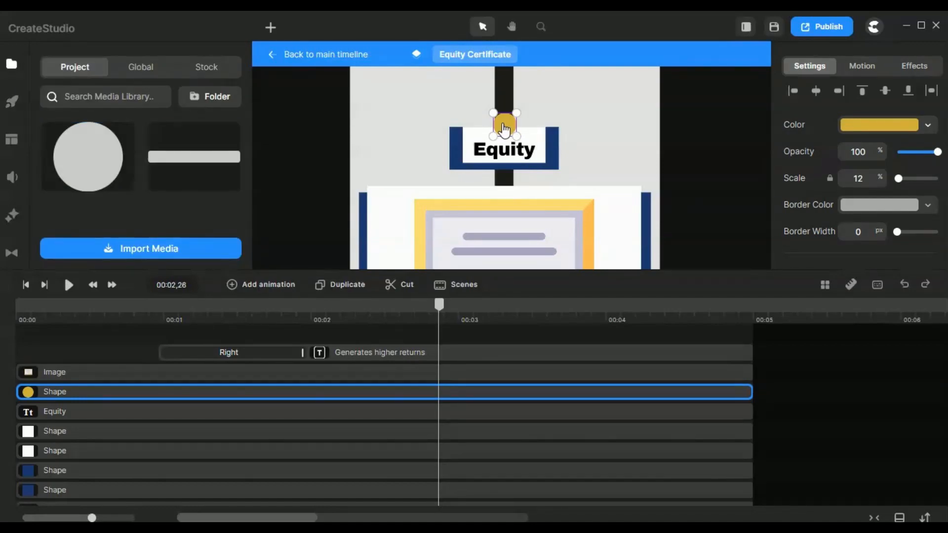
click(875, 132)
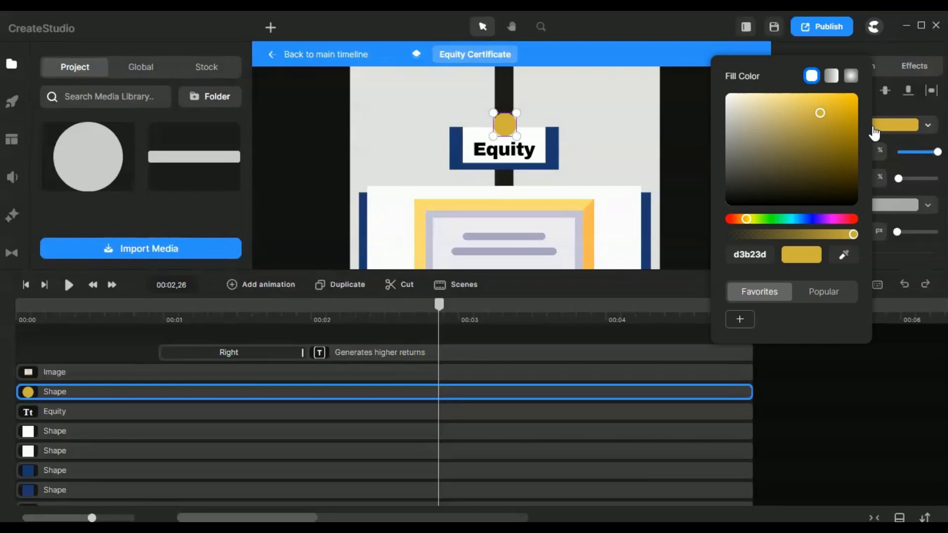
click(701, 157)
click(516, 124)
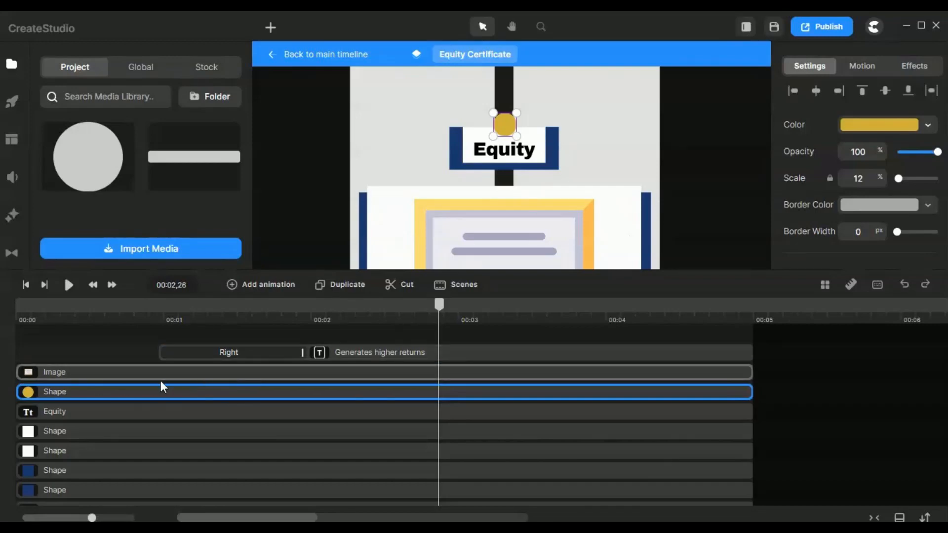
Inspect the certificate Image layer and its artwork up close on the canvas.
click(69, 374)
click(541, 26)
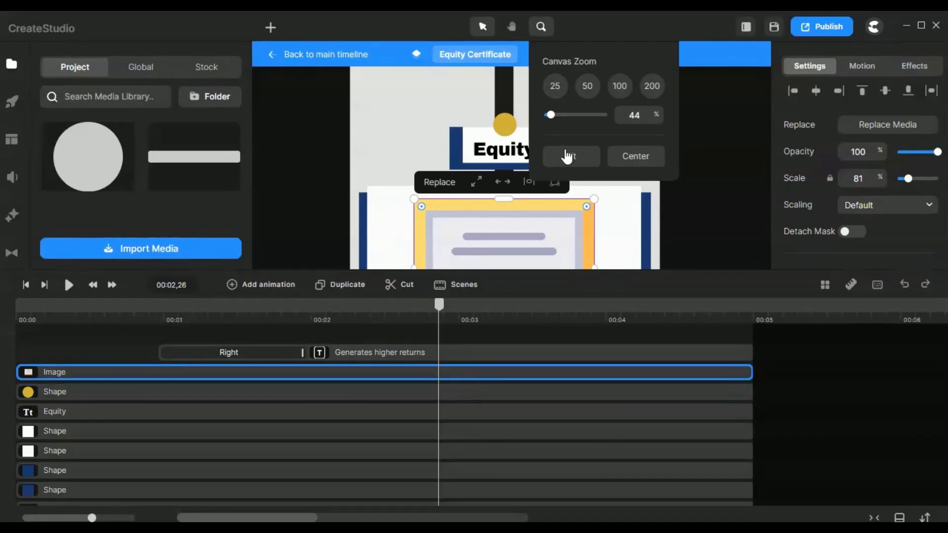
click(568, 156)
click(563, 255)
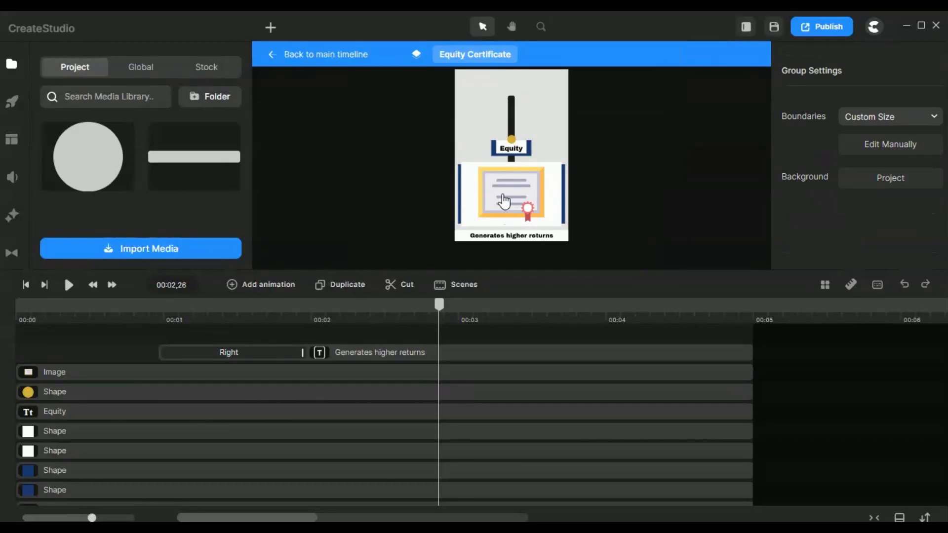
scroll(528, 208, up, 5)
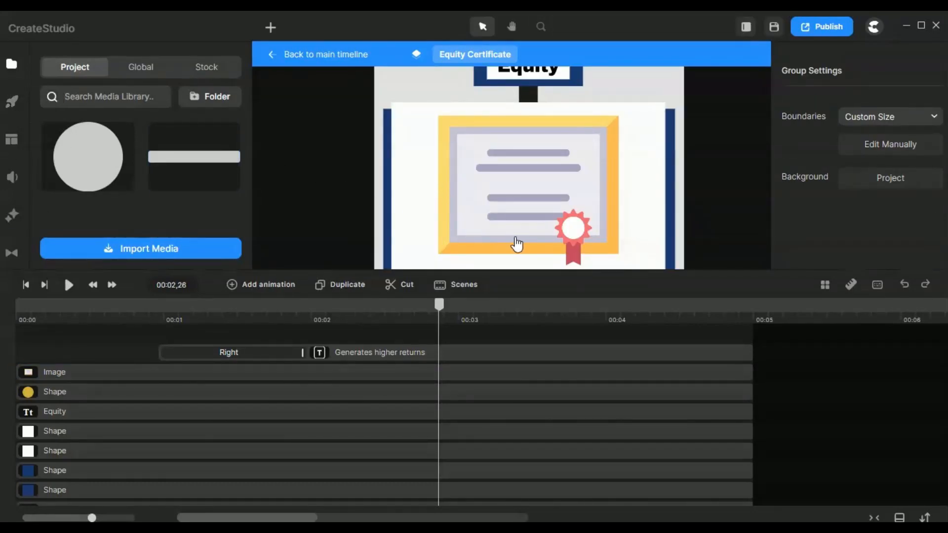
Search the Studio library for "certificate" to locate the source of the framed certificate image.
click(13, 102)
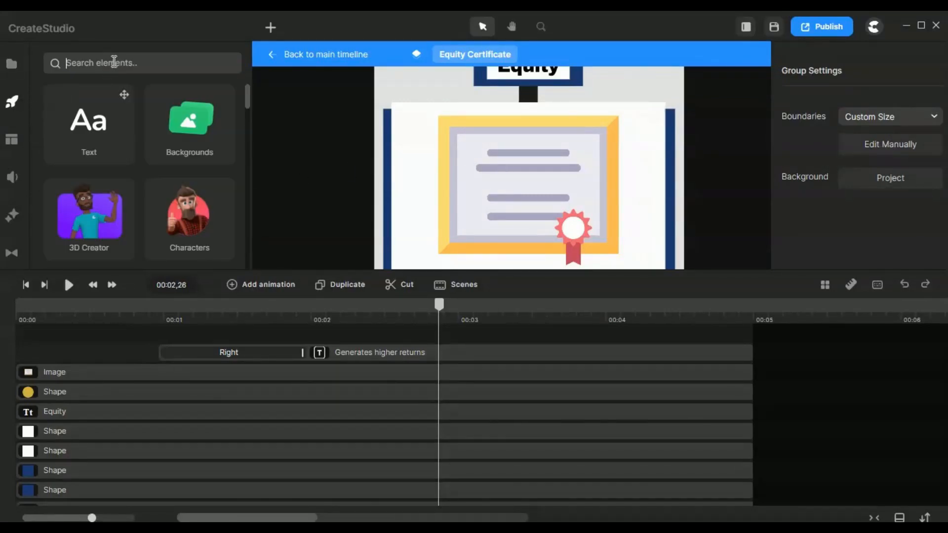
text(certificate)
key(Return)
scroll(138, 147, down, 1)
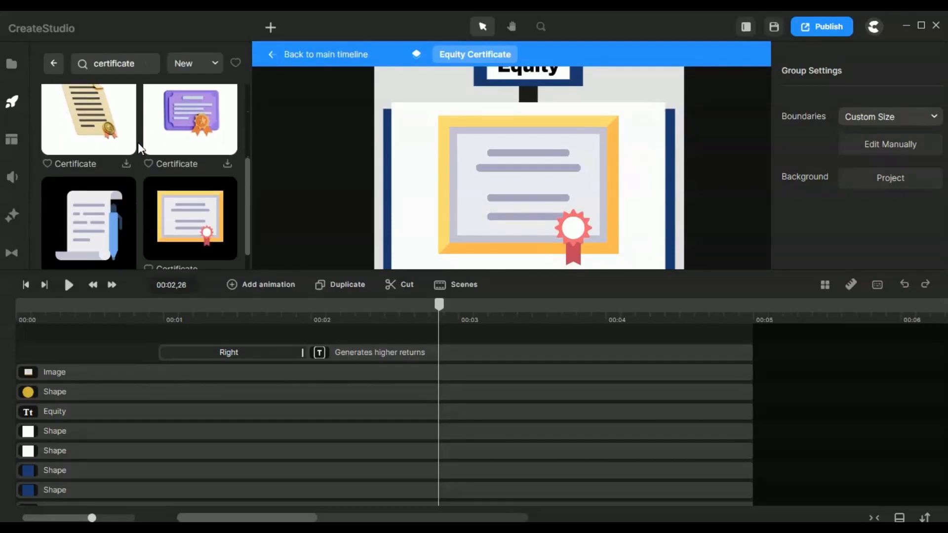
scroll(138, 143, down, 1)
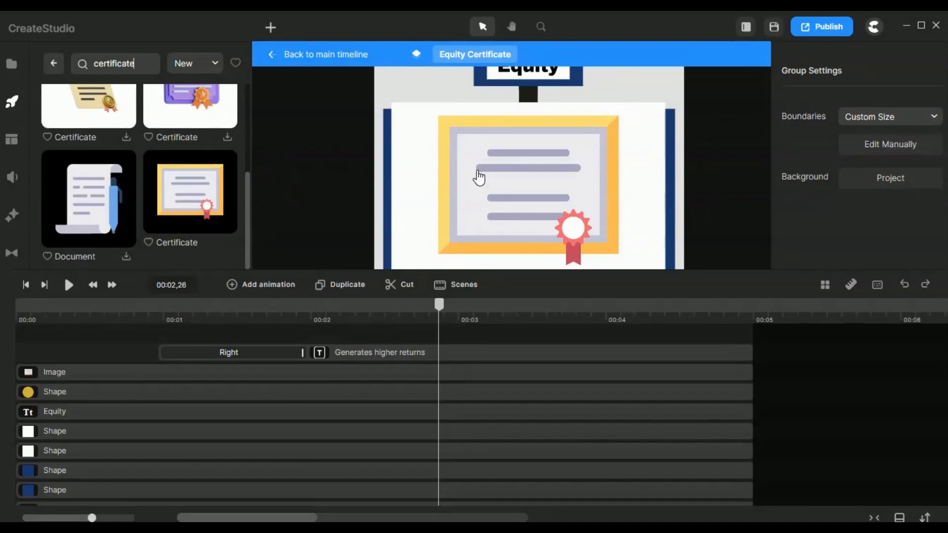
Return to the project media and inspect the settings of the "Generates higher returns" text box below the certificate.
click(14, 69)
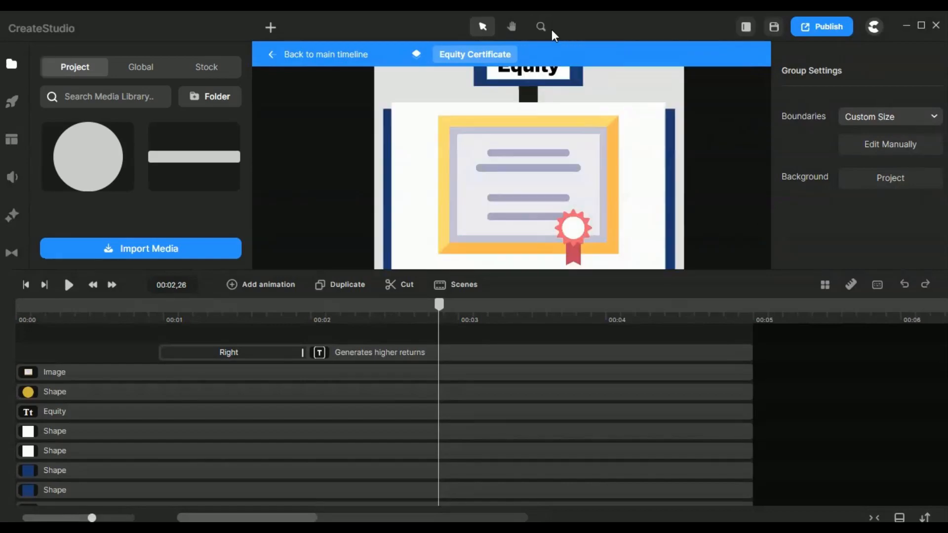
click(542, 27)
click(552, 158)
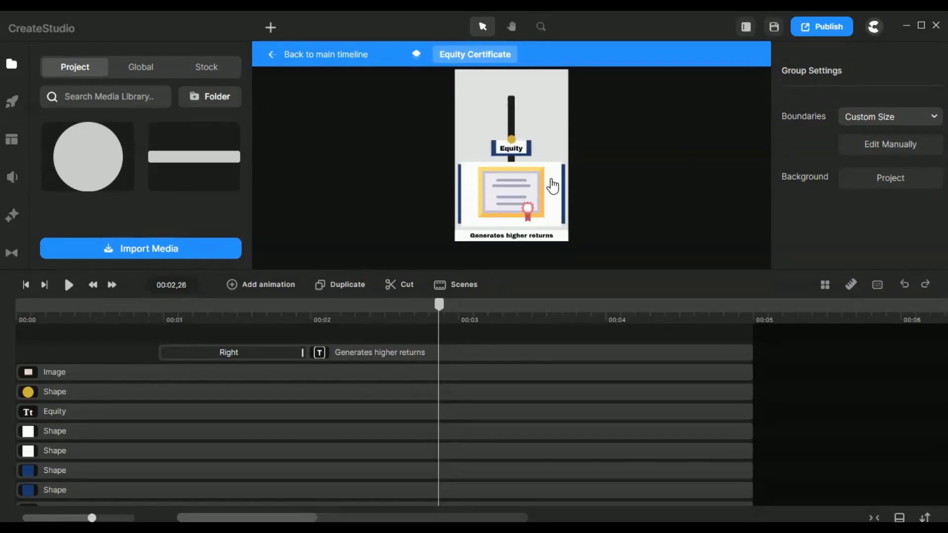
scroll(514, 247, up, 3)
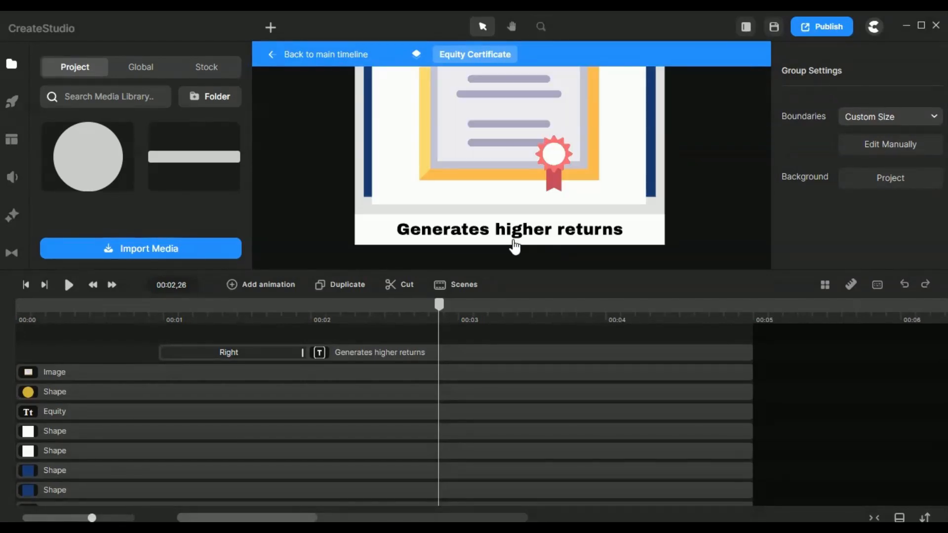
click(466, 243)
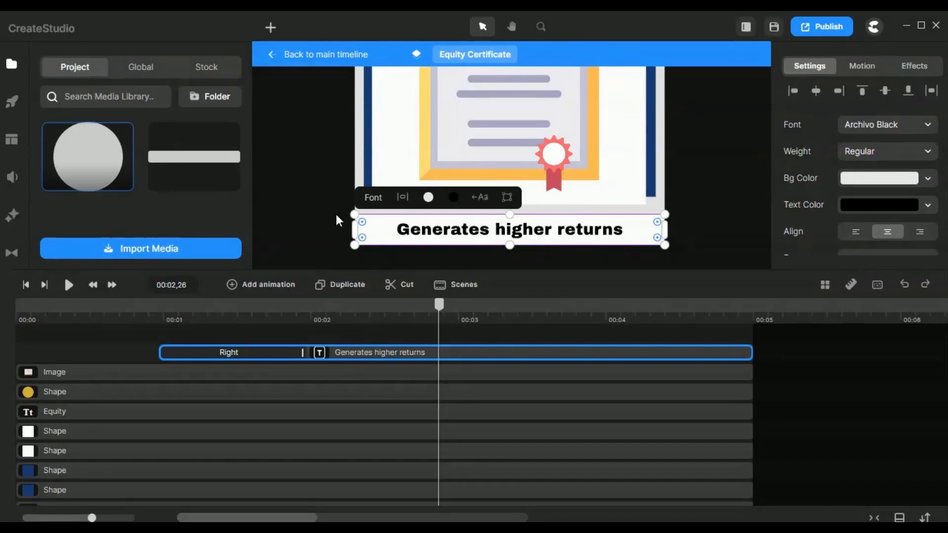
Leave the certificate results and look up the Text Box element in the Studio library.
click(11, 102)
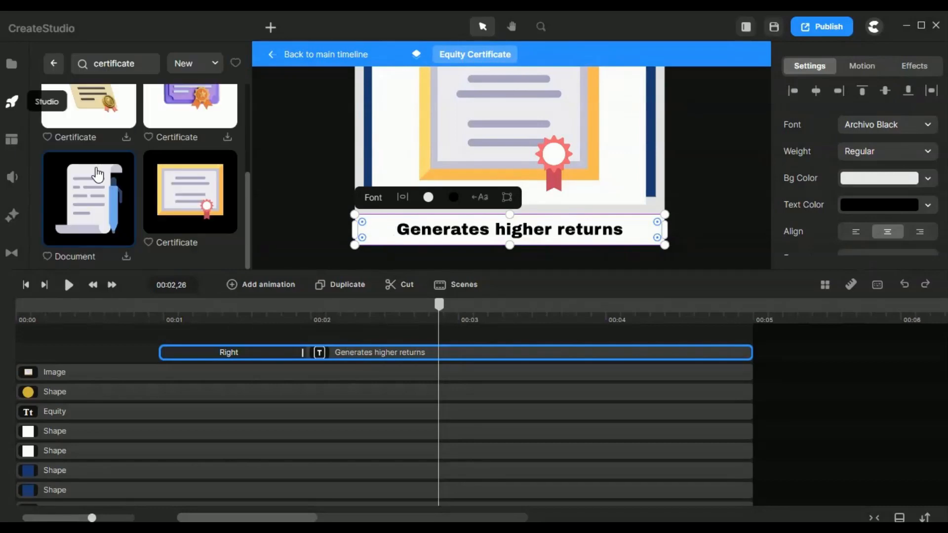
click(53, 63)
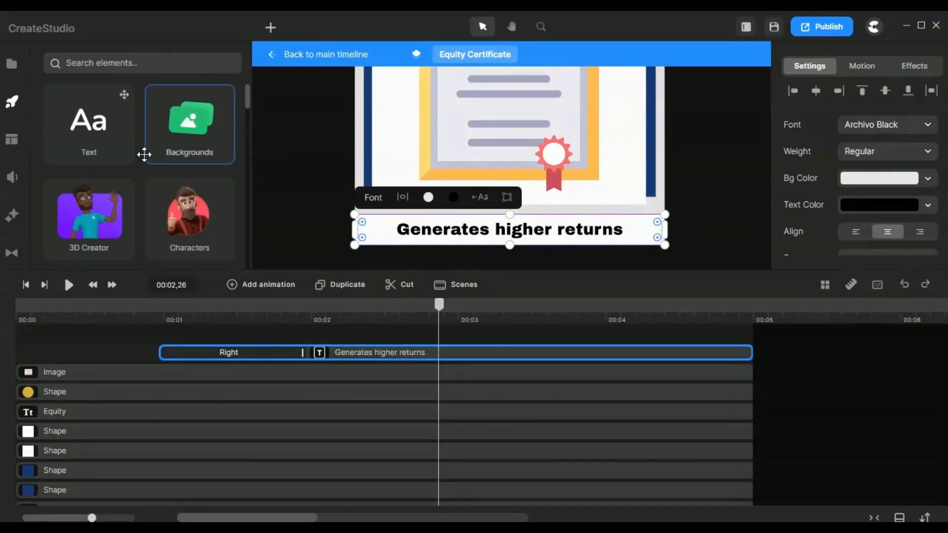
scroll(142, 160, down, 5)
scroll(139, 165, down, 3)
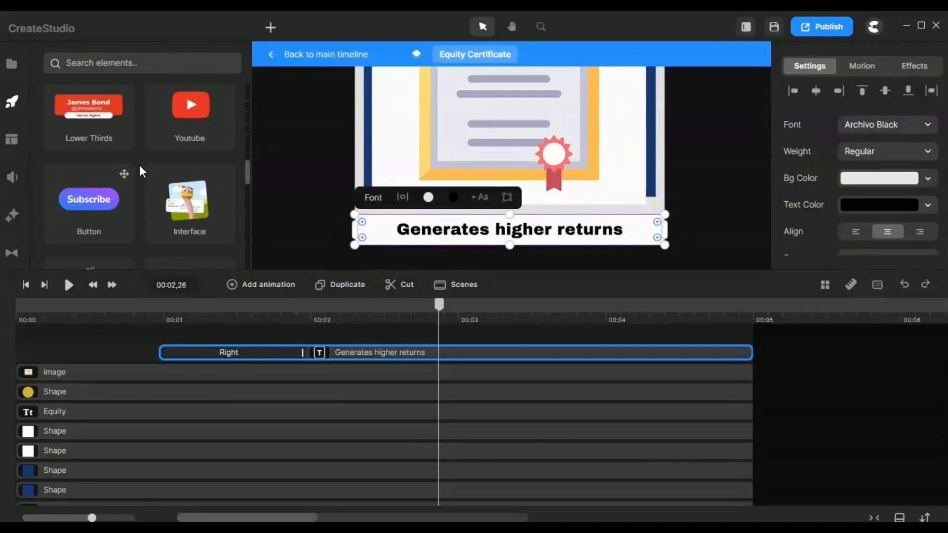
scroll(140, 166, down, 8)
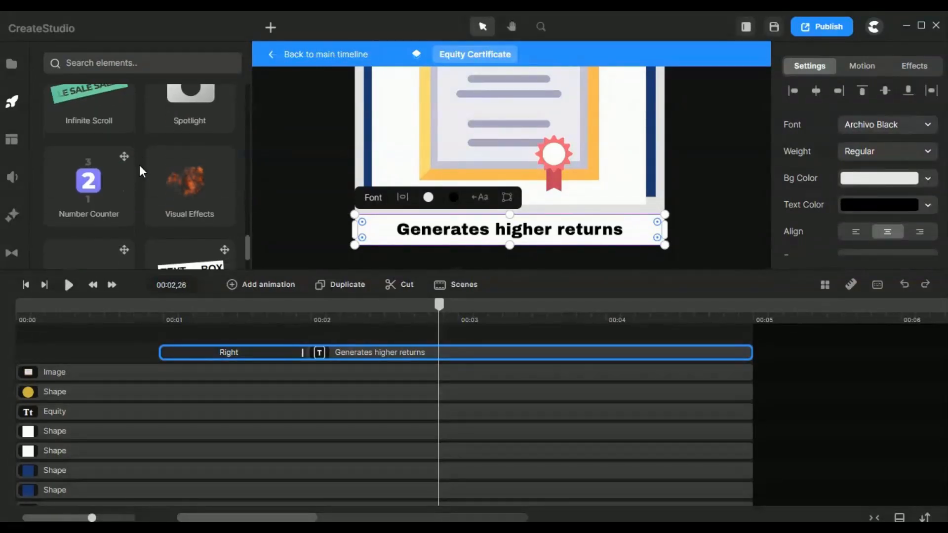
scroll(140, 165, down, 2)
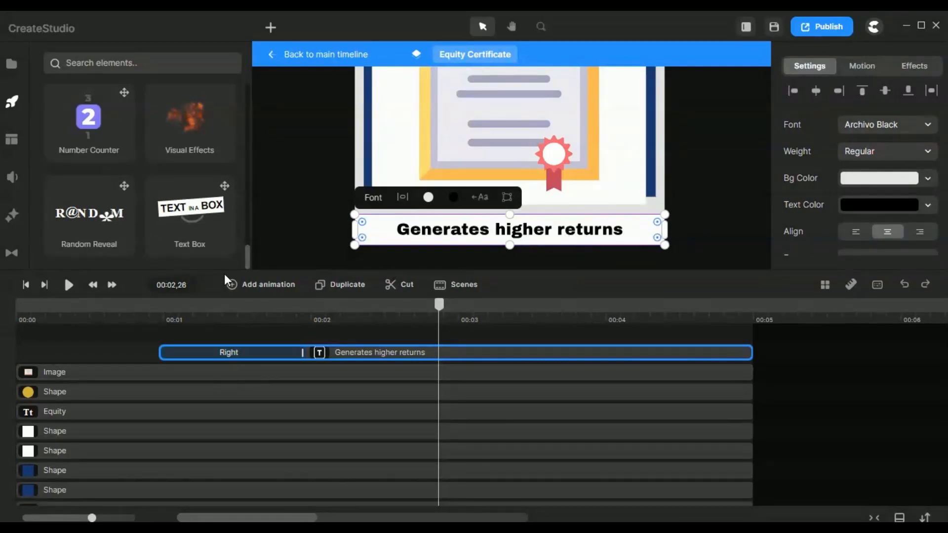
click(271, 197)
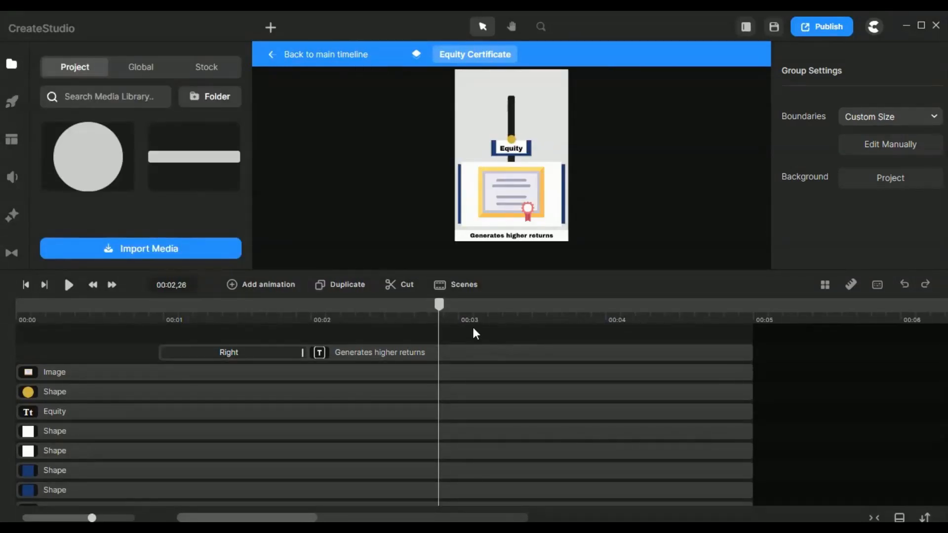
Review the full stack of layers that make up the Equity Certificate group.
scroll(482, 356, down, 1)
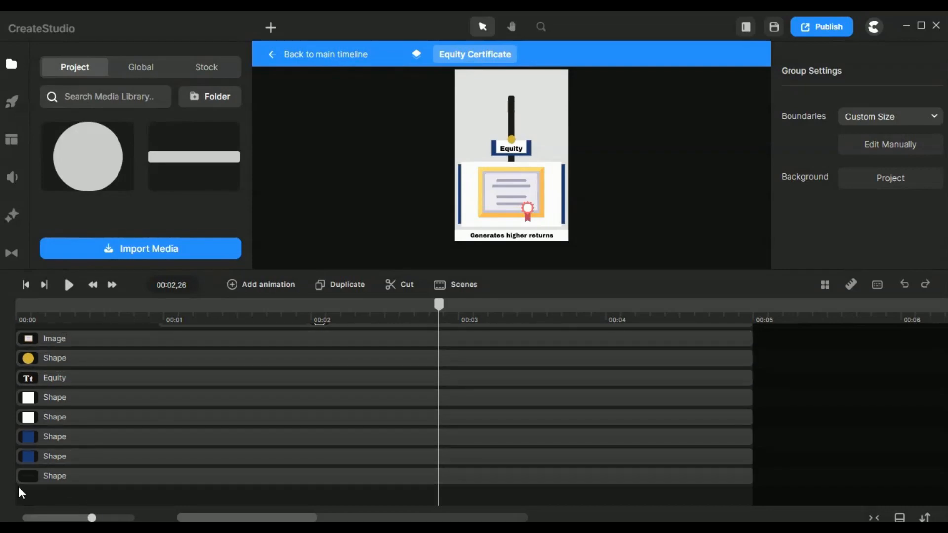
scroll(79, 390, up, 1)
scroll(80, 370, down, 1)
scroll(115, 503, up, 1)
Review the Right entrance animation of the "Generates higher returns" text box and its preset settings.
click(423, 352)
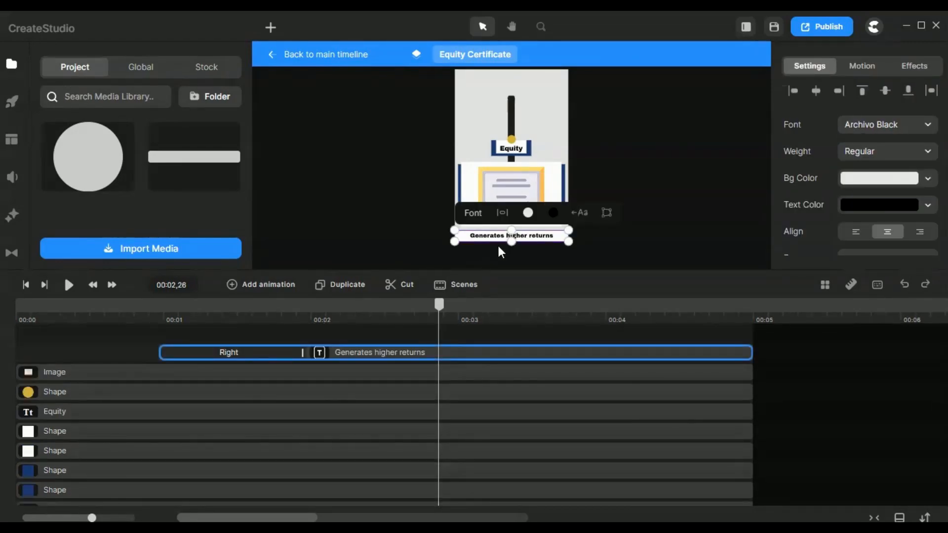
scroll(500, 251, up, 3)
click(220, 354)
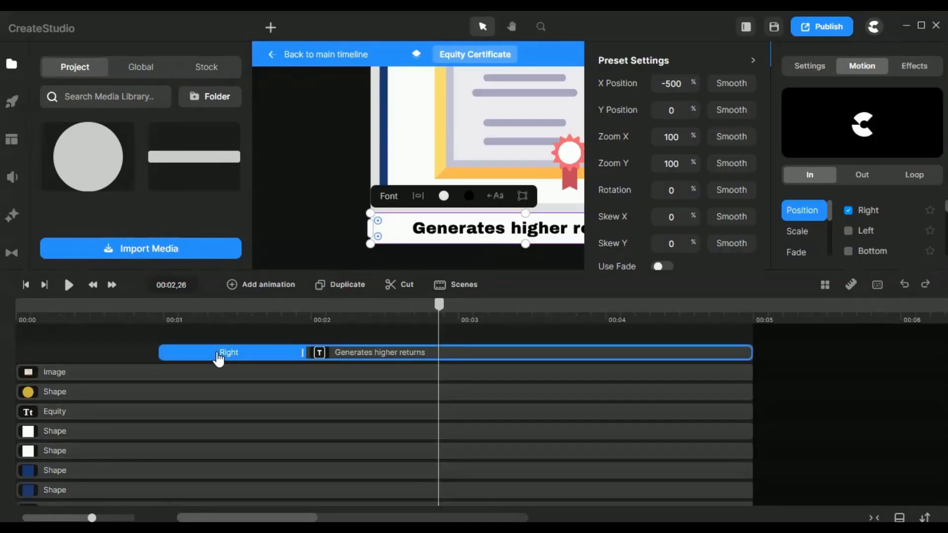
click(865, 212)
click(336, 185)
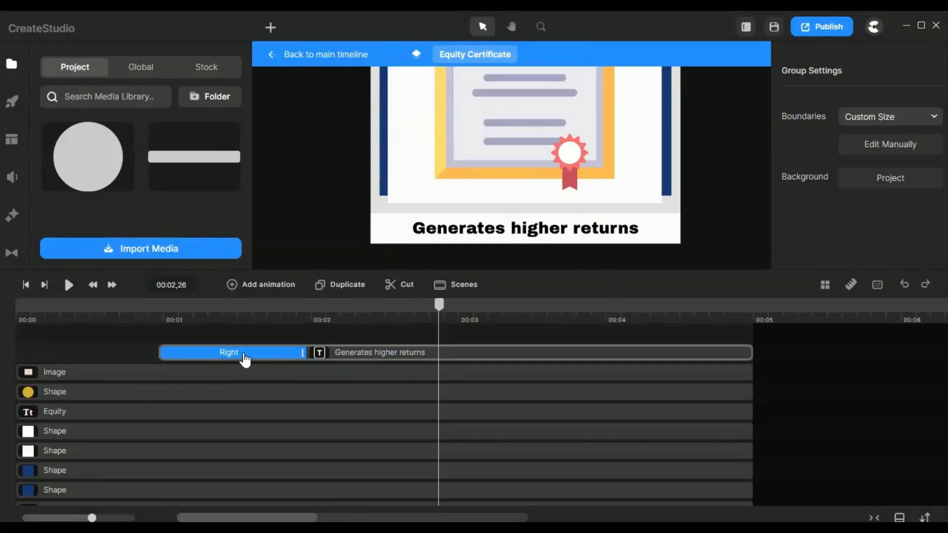
click(524, 242)
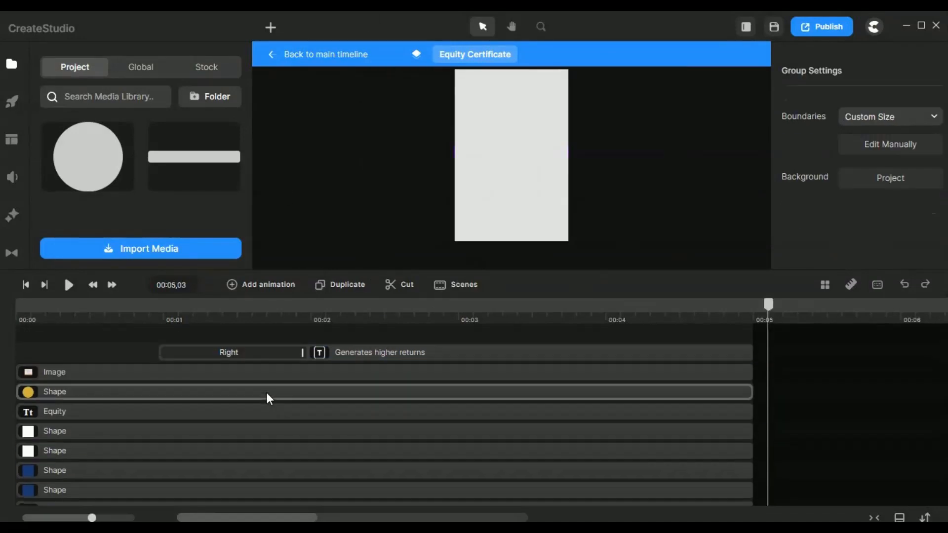
Return to the main timeline and play the start of the Equity Certificate group's animation.
scroll(266, 392, down, 1)
scroll(380, 345, up, 2)
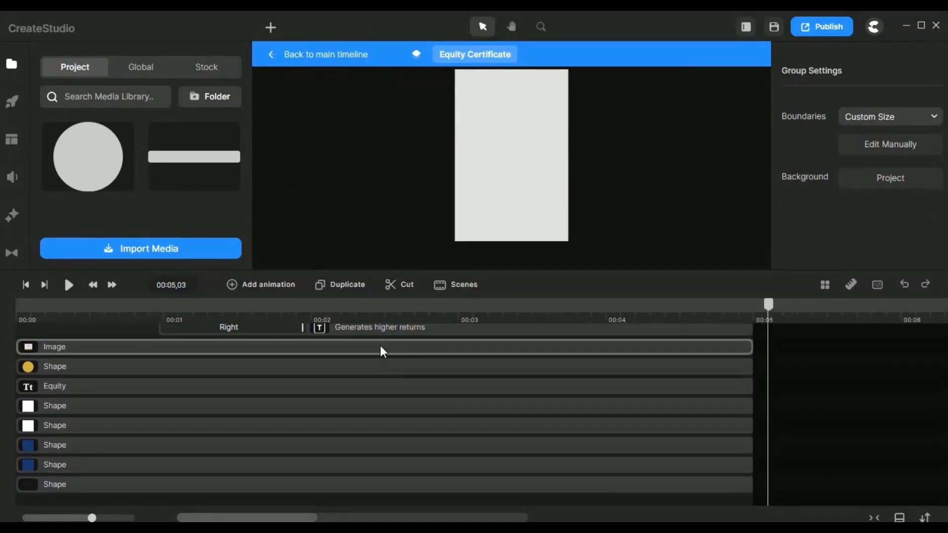
click(337, 55)
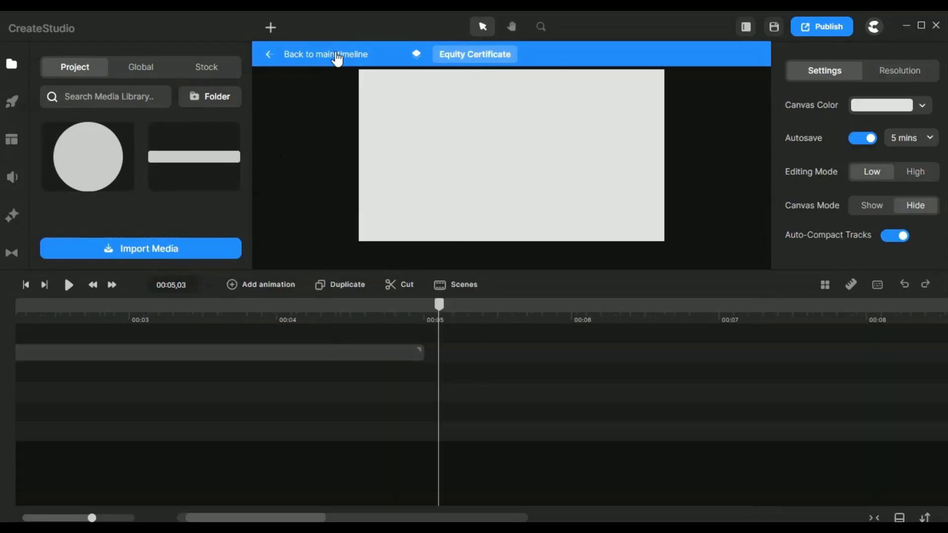
click(291, 353)
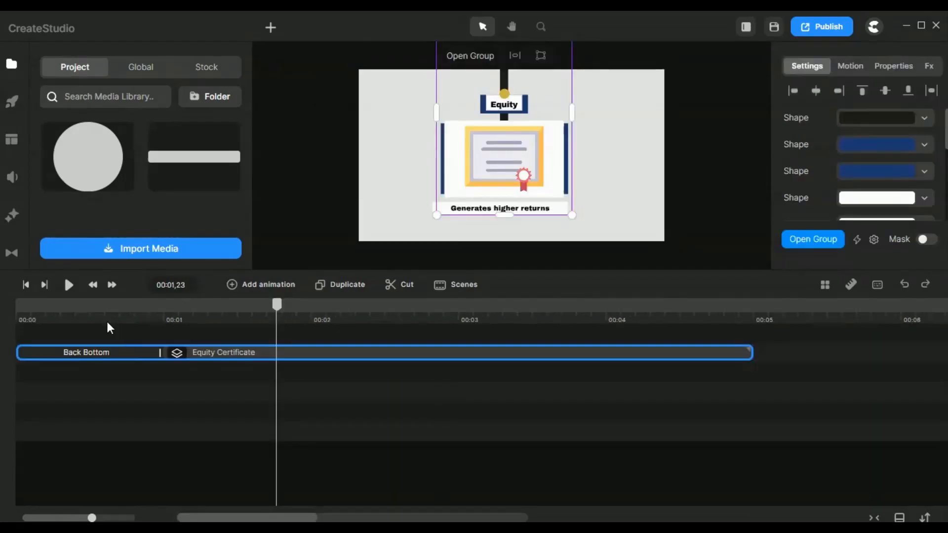
click(27, 287)
click(69, 286)
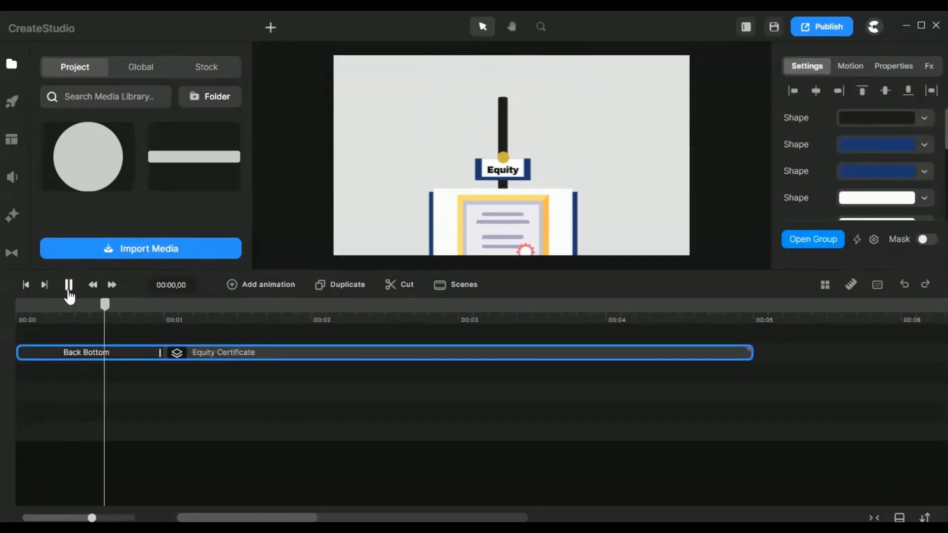
click(70, 291)
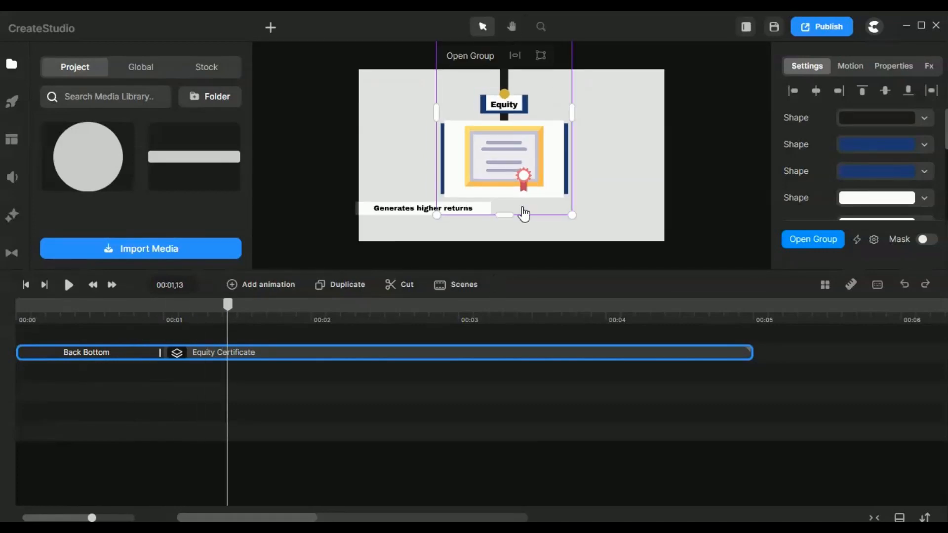
Review the Back Bottom entrance animation on the Equity Certificate group, its preset settings and the other position presets.
click(92, 355)
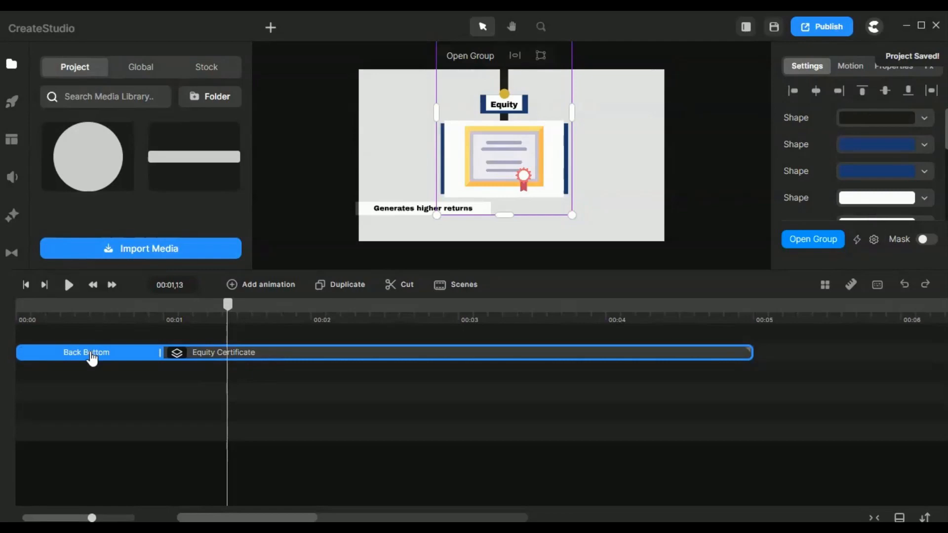
scroll(898, 207, down, 3)
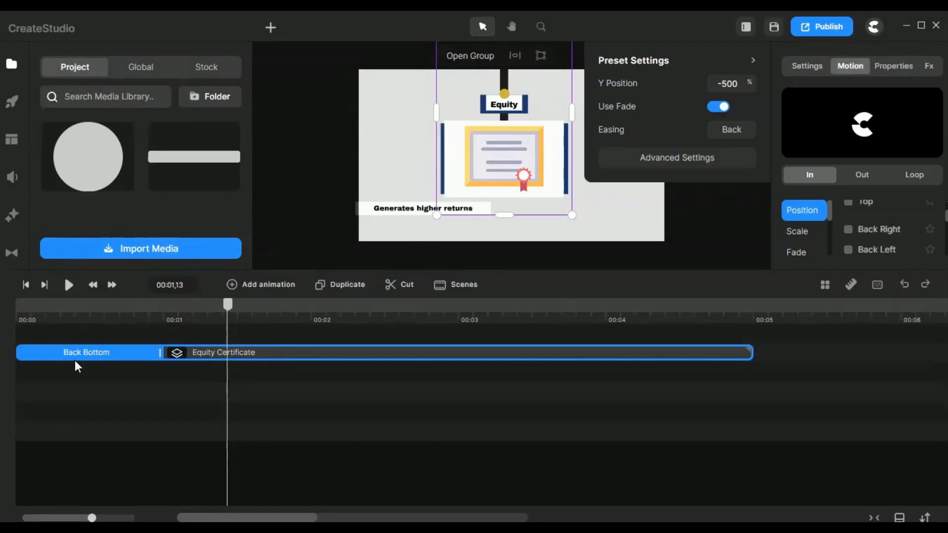
scroll(904, 218, down, 3)
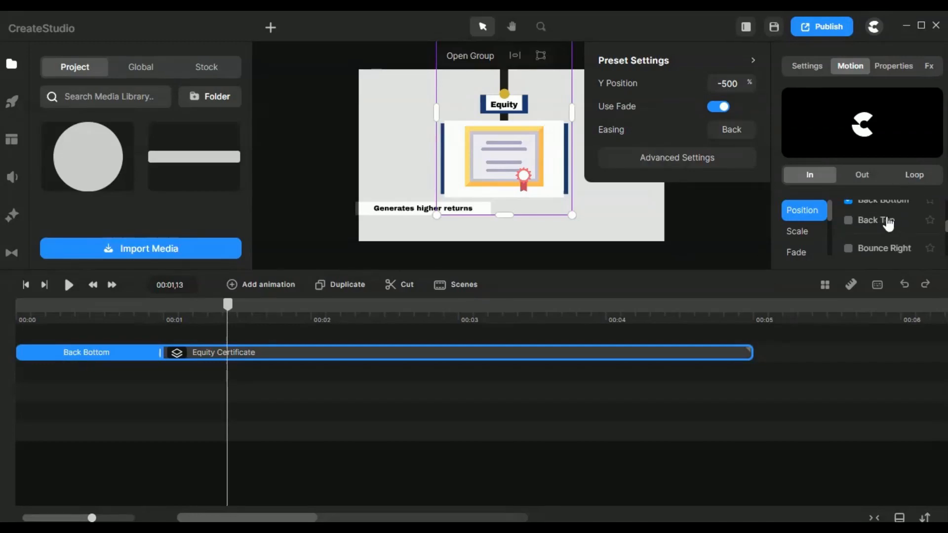
scroll(889, 222, up, 3)
scroll(889, 223, down, 3)
Play the whole animation from the start, and reopen the Equity Certificate group briefly before returning to the main timeline.
click(26, 285)
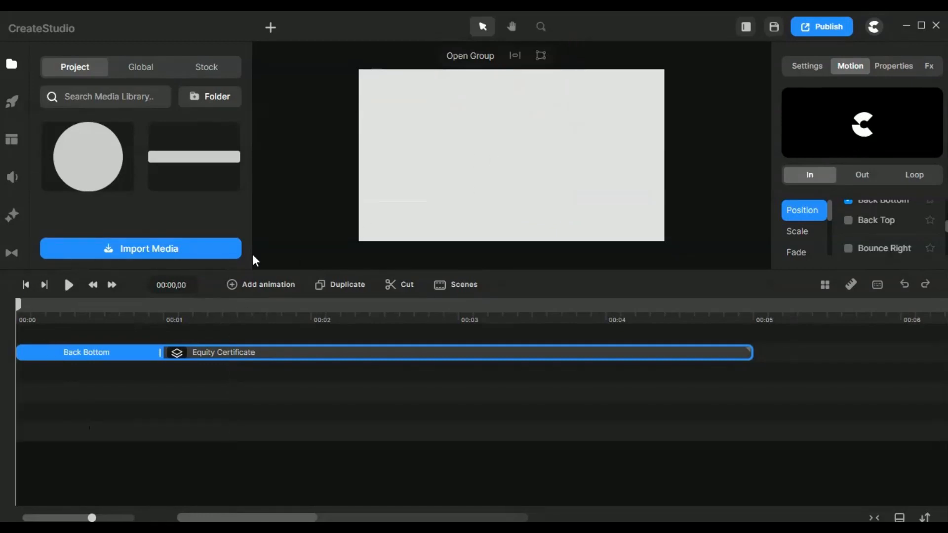
click(69, 285)
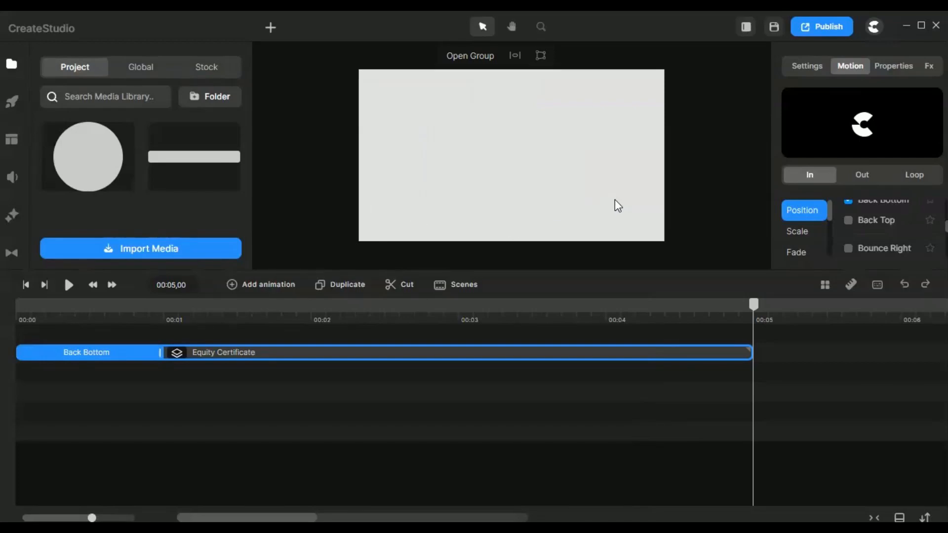
double_click(351, 351)
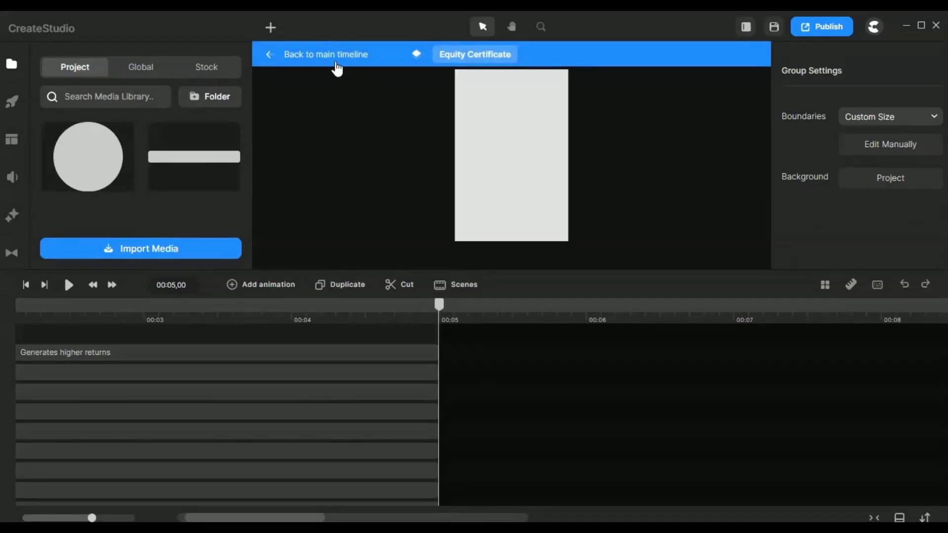
click(337, 69)
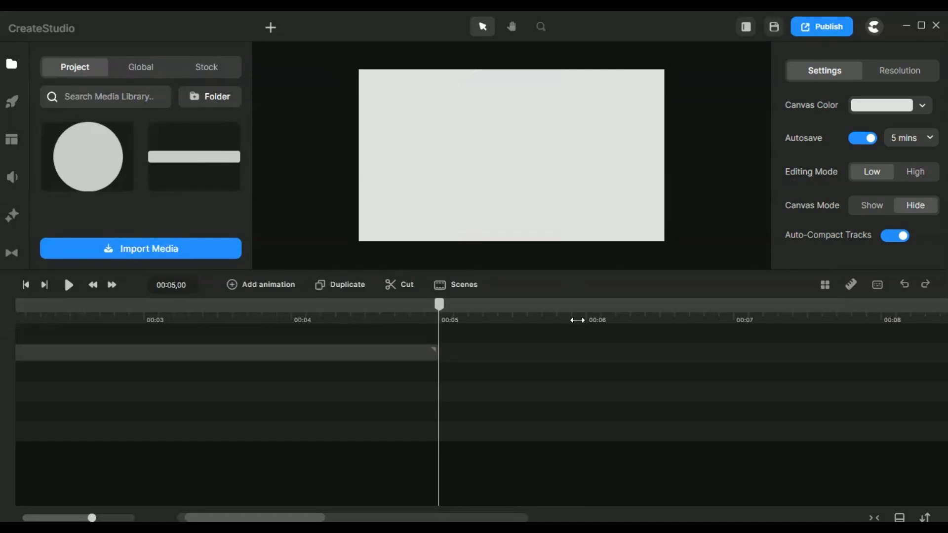